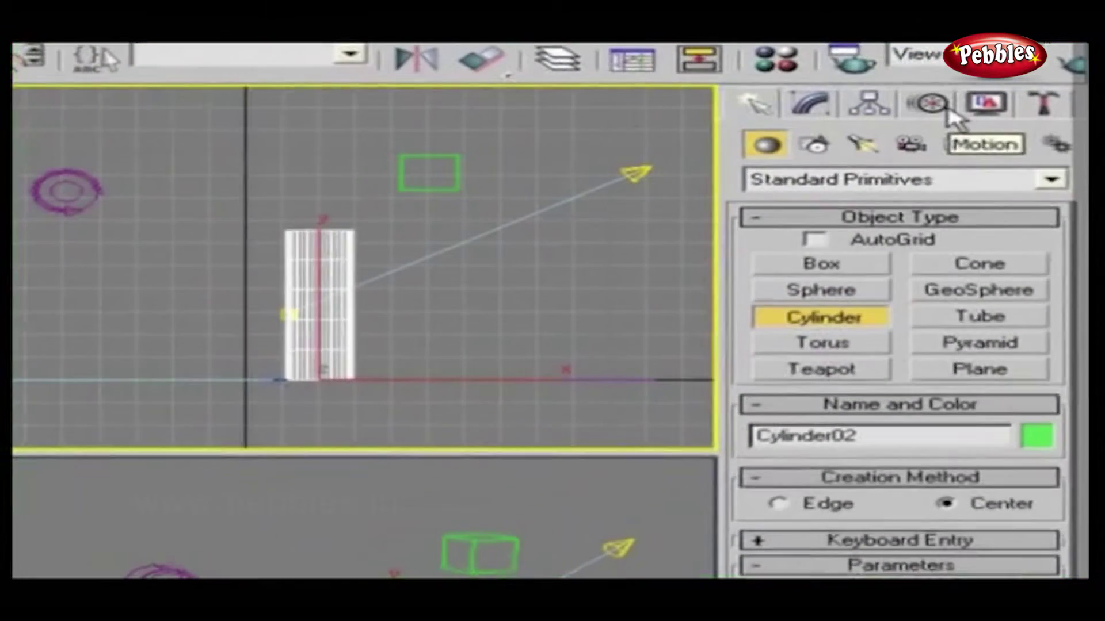
Step: Open the Display panel showing Cylinder02's display color and Hide by Category options
click(984, 106)
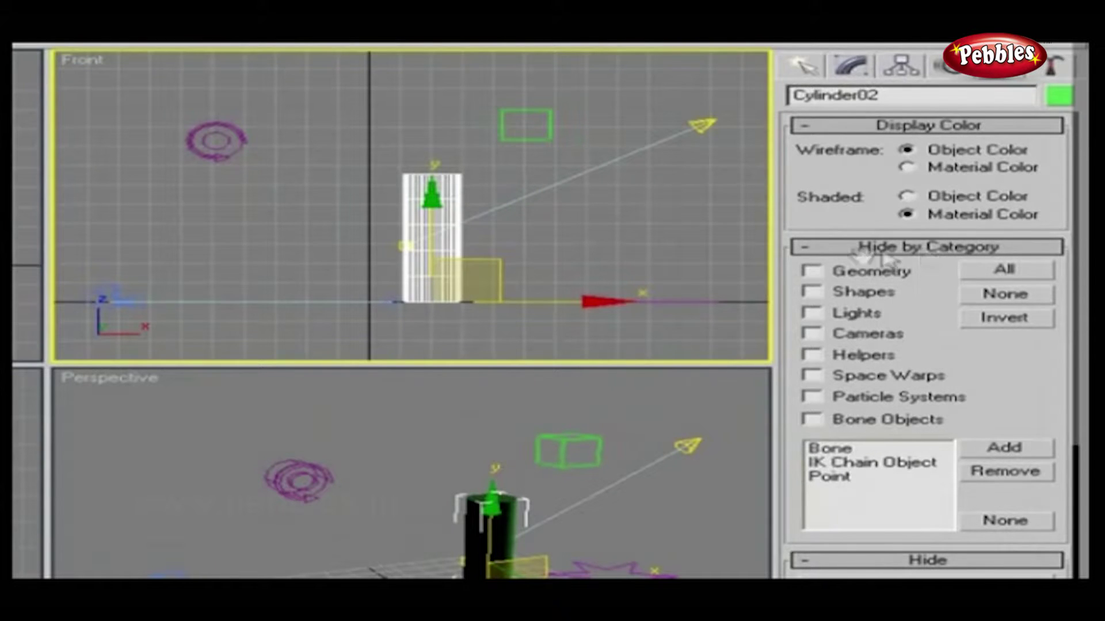
Step: Check Geometry, Shapes, Lights, Cameras, Helpers and Space Warps under Hide by Category
click(822, 276)
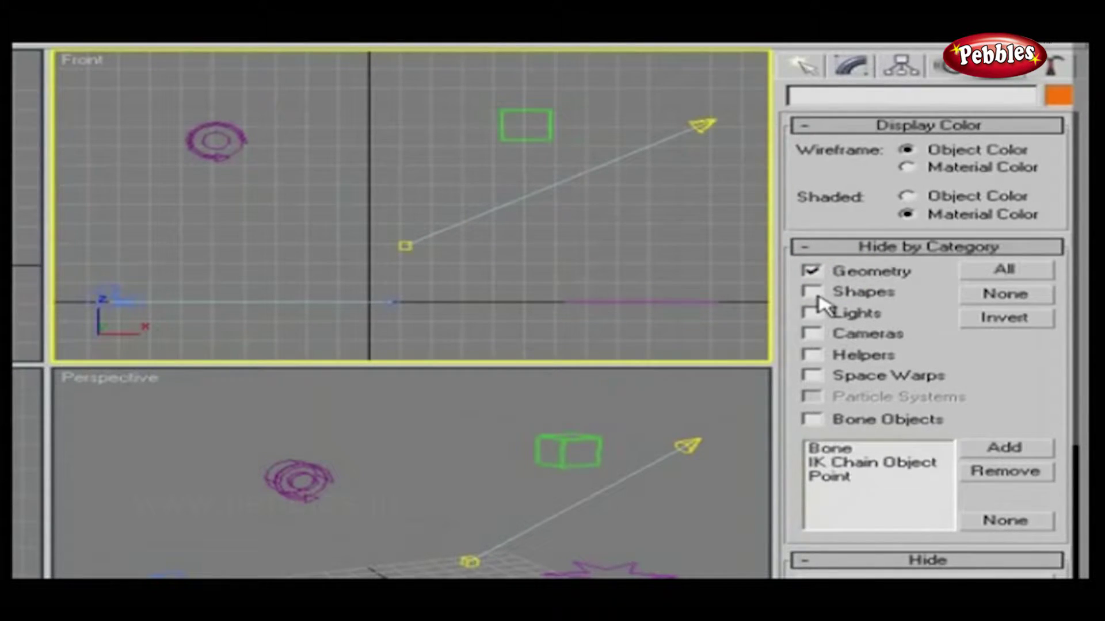
click(817, 296)
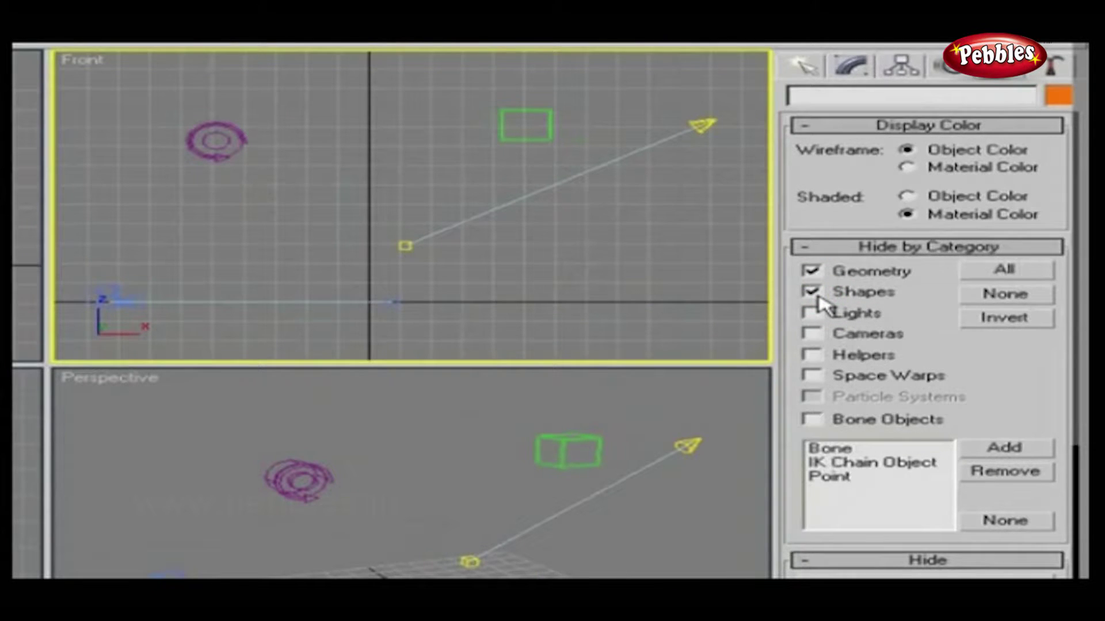
click(816, 313)
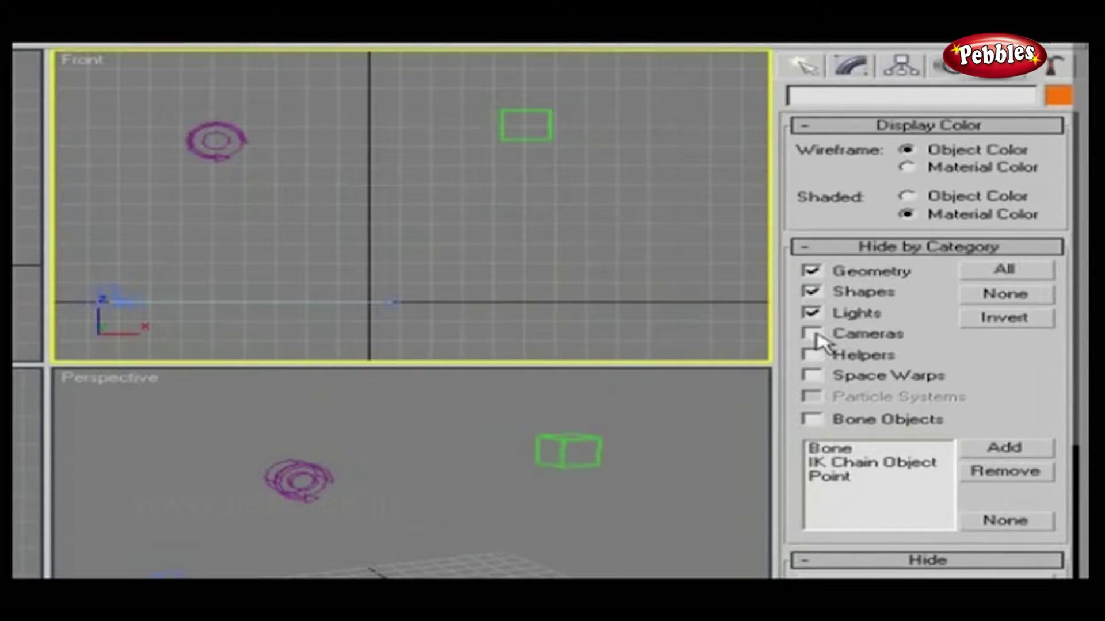
click(812, 333)
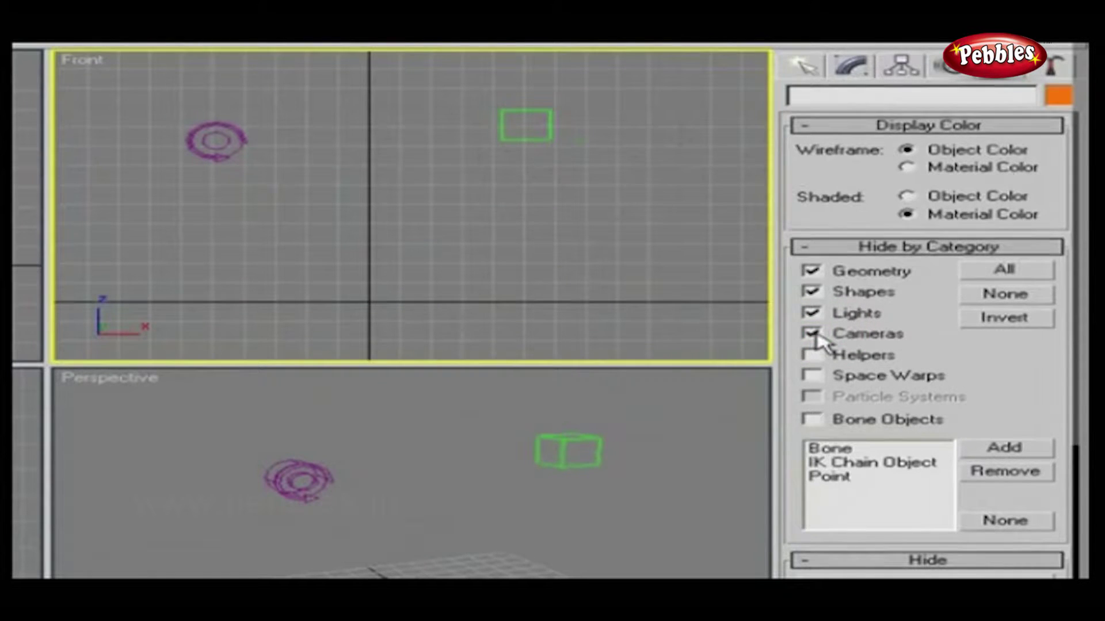
click(813, 355)
click(817, 357)
click(817, 357)
click(814, 377)
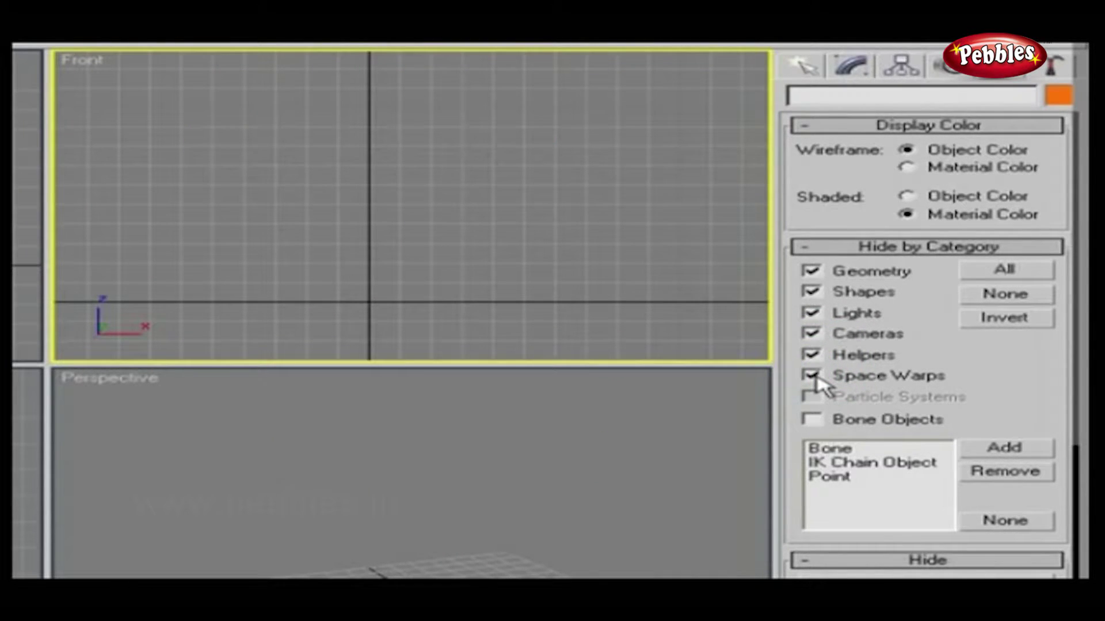
click(815, 376)
click(815, 377)
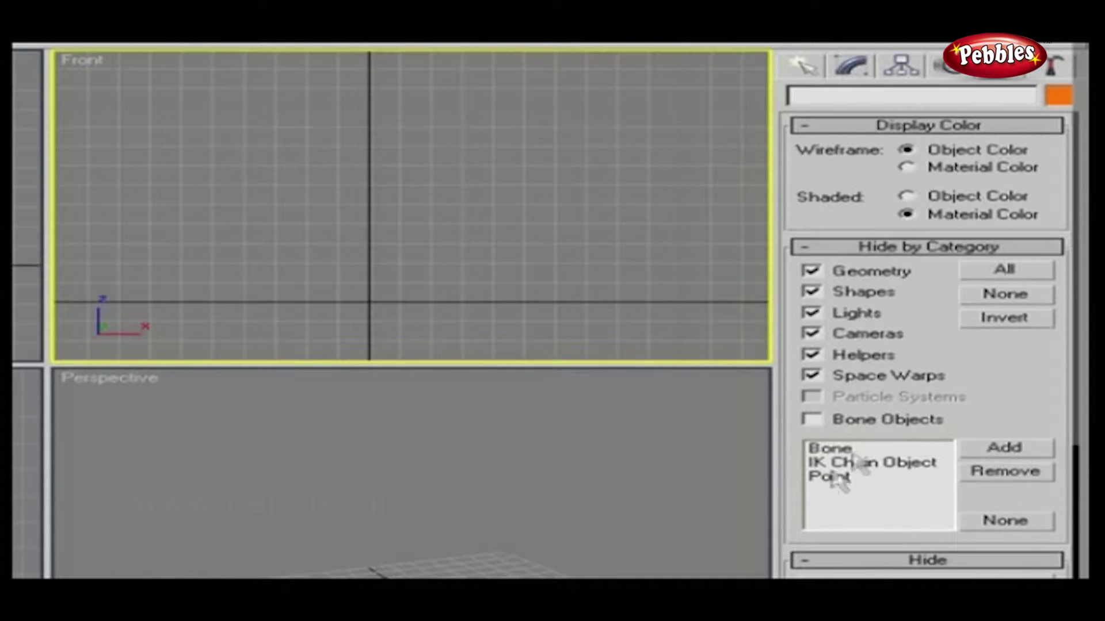
Step: Cycle Hide by Category through All, None and Invert twice, leaving every category visible
click(1008, 272)
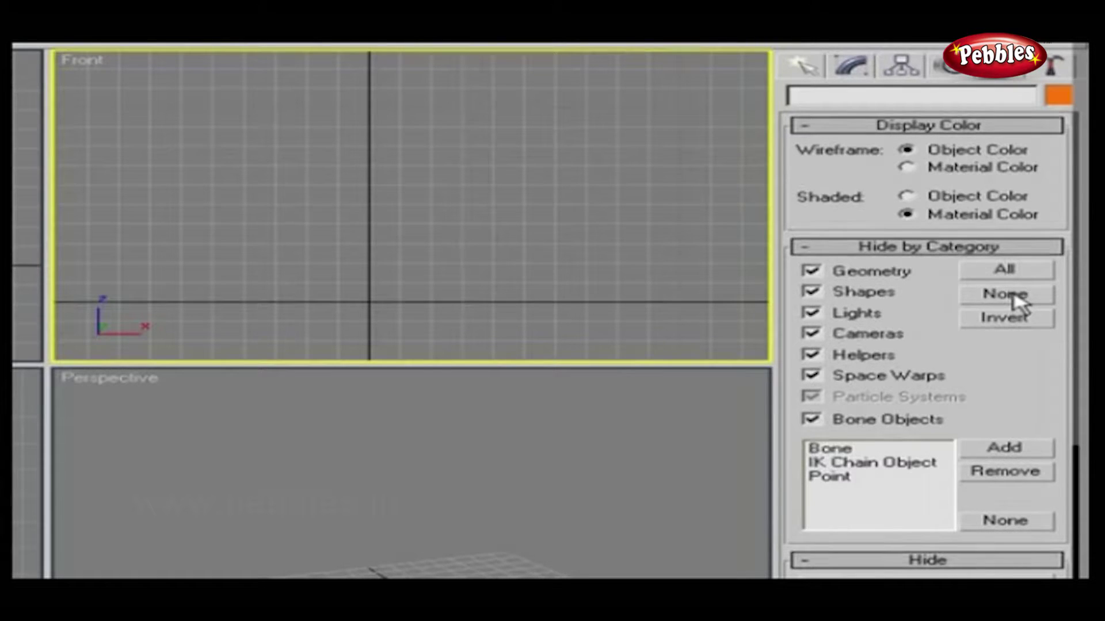
click(1007, 294)
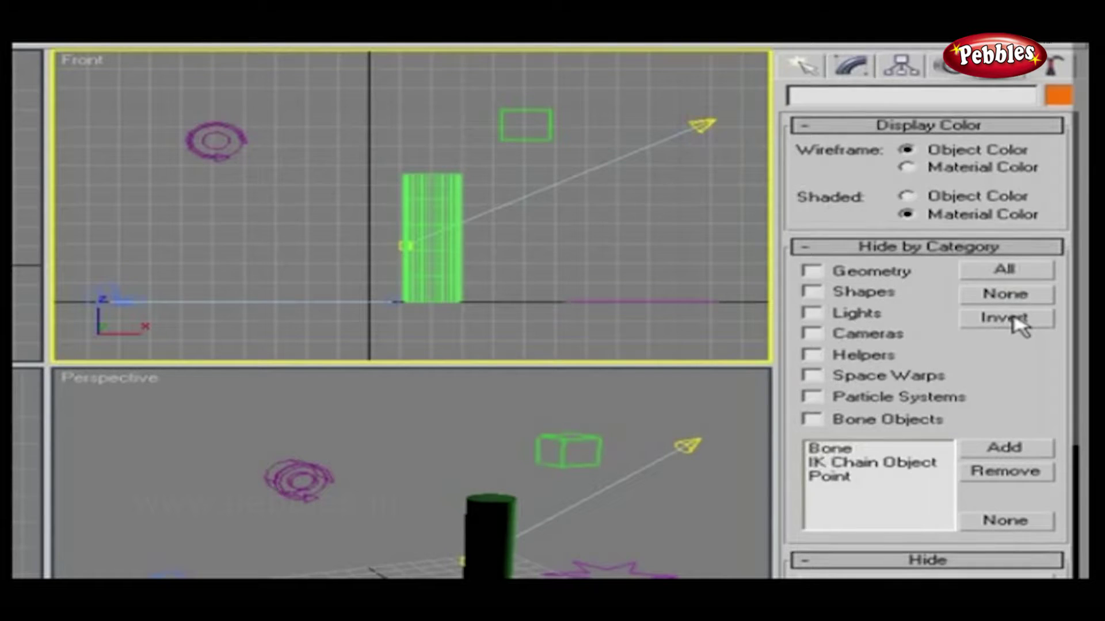
click(1016, 323)
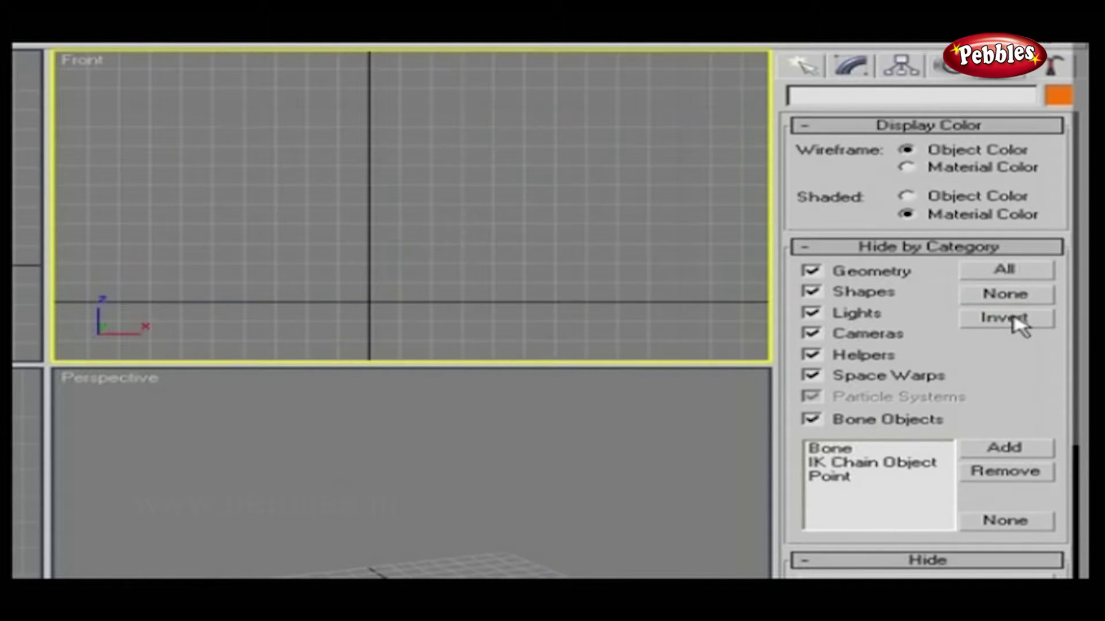
click(1016, 323)
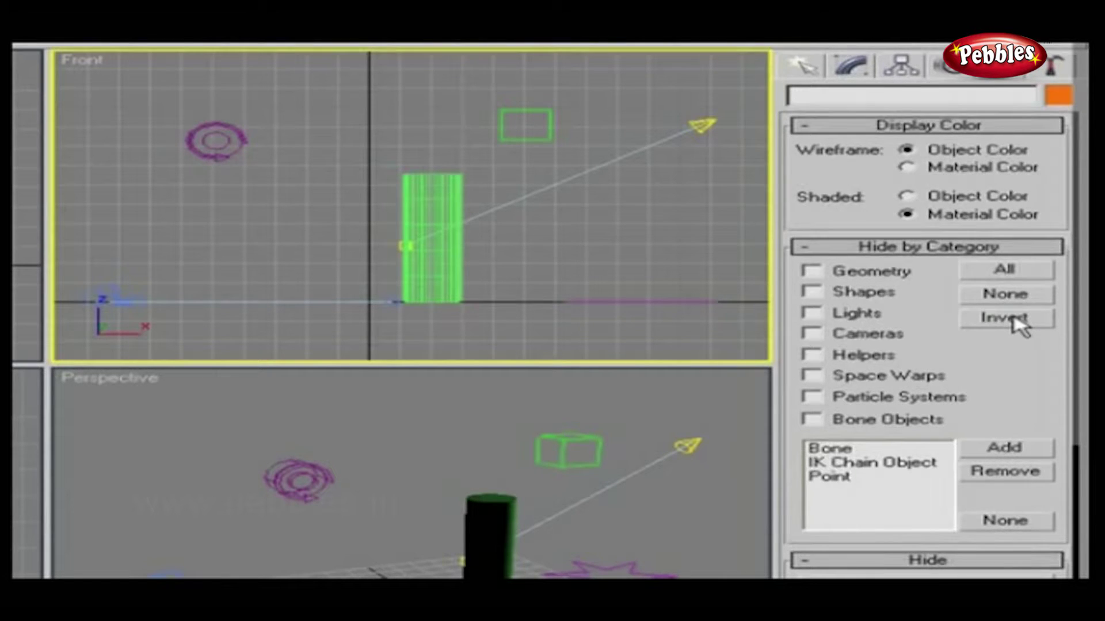
Step: Scroll further down the Display panel to the Hide options
click(986, 451)
click(1025, 521)
drag(1027, 543, 949, 250)
drag(791, 227, 794, 397)
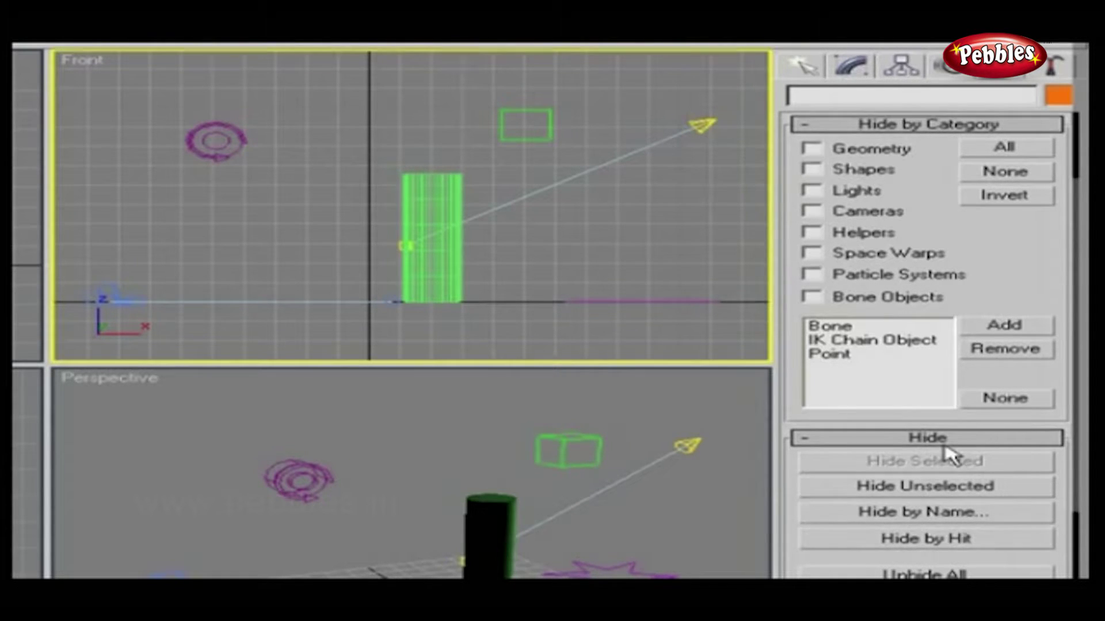
Step: Select Cylinder02, try Hide Selected and undo it, then use Hide Unselected
click(433, 279)
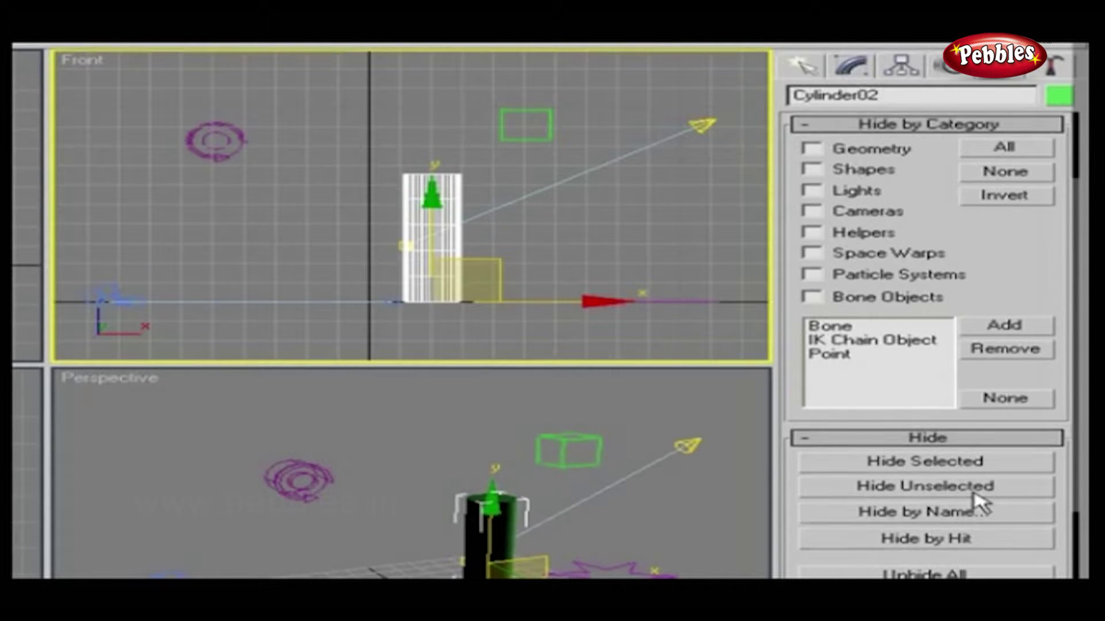
click(974, 464)
key(ctrl+z)
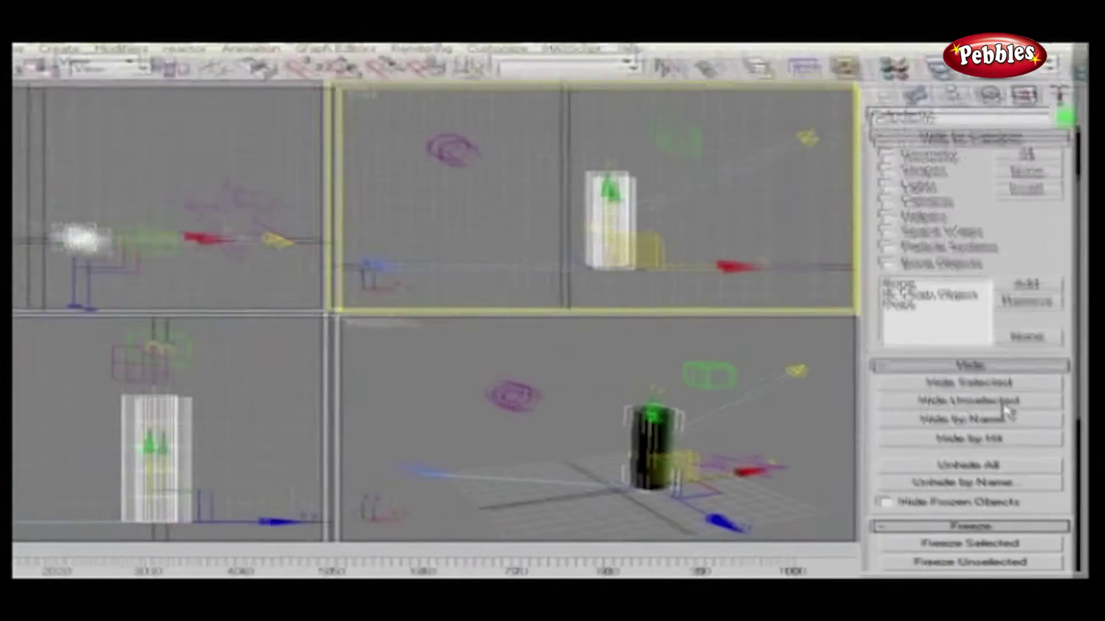
click(976, 351)
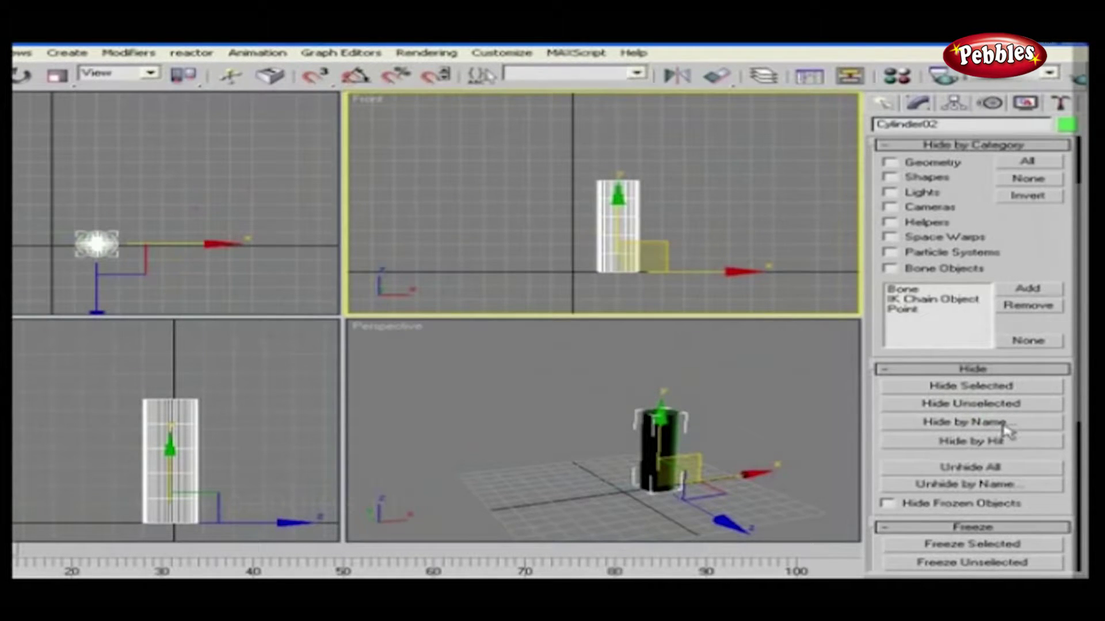
Step: Choose Cylinder02 in the Hide by Name object list
click(1004, 427)
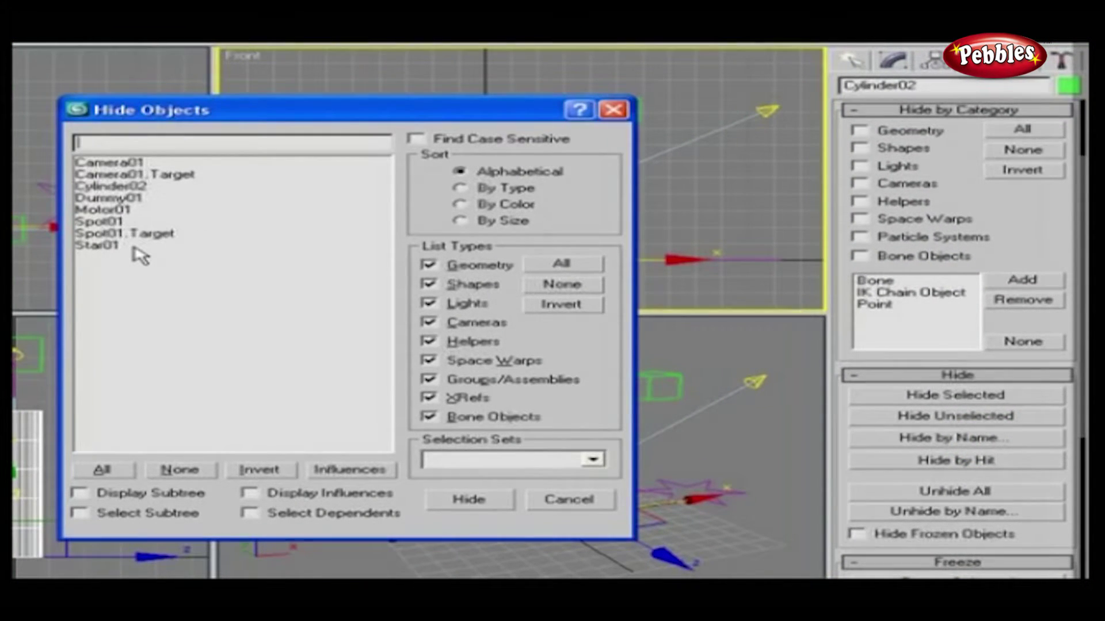
click(115, 186)
Step: Hide Cylinder02, hide the green box and star by hit, then Unhide All
click(465, 499)
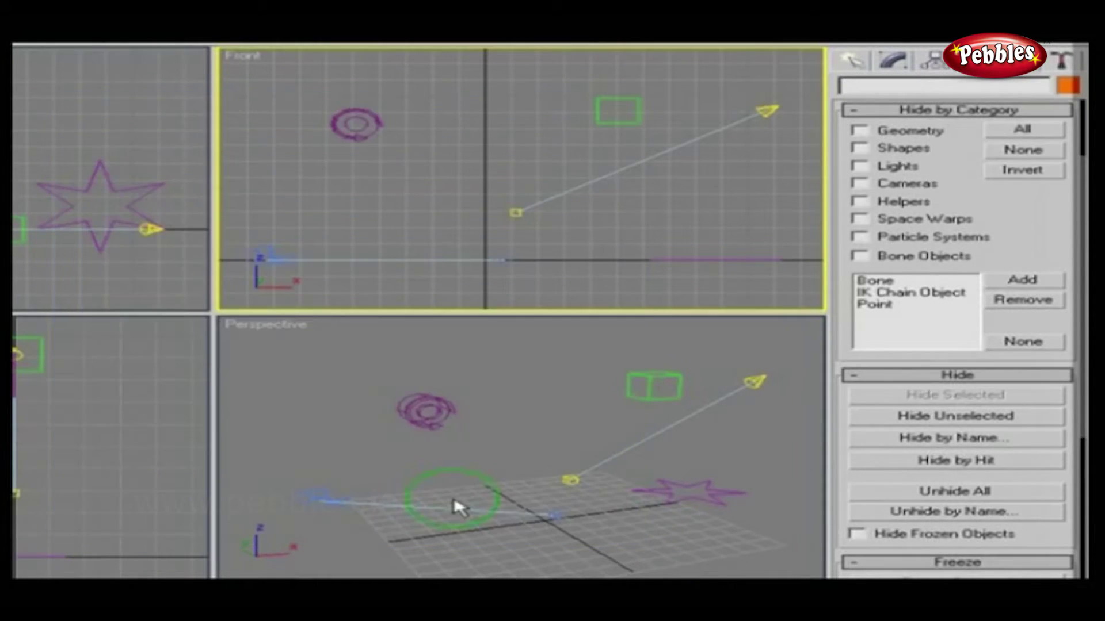
click(863, 462)
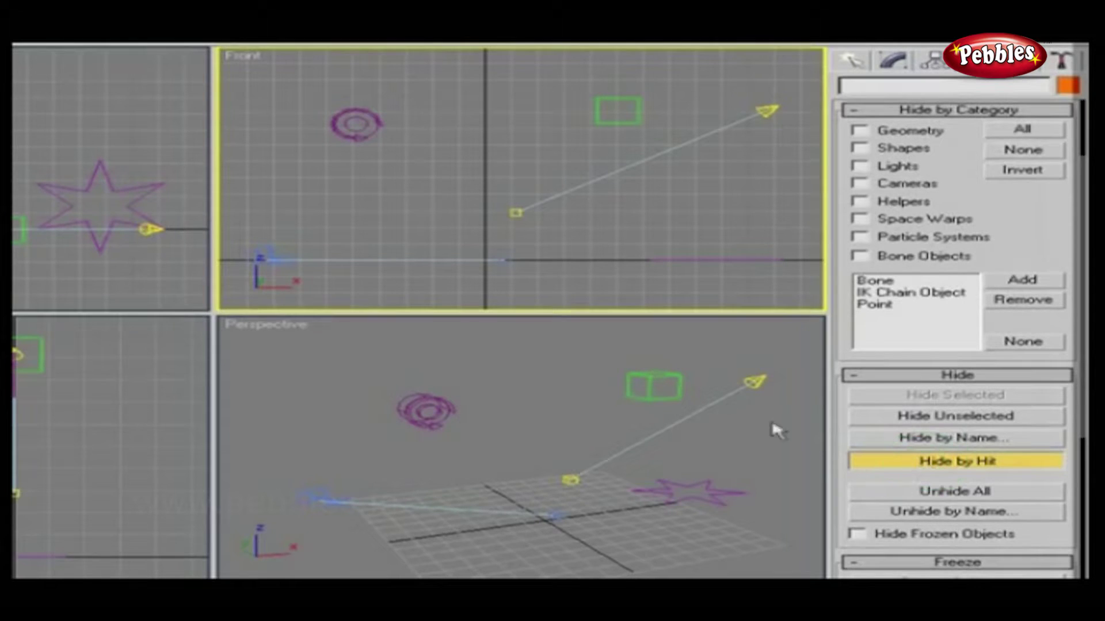
click(663, 397)
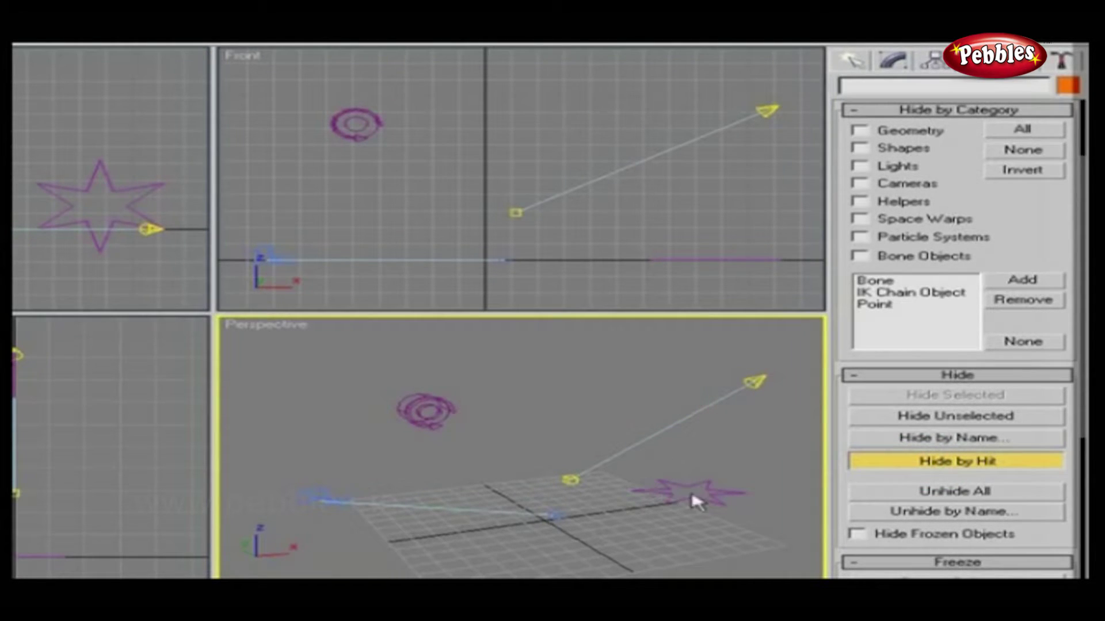
click(707, 507)
click(917, 493)
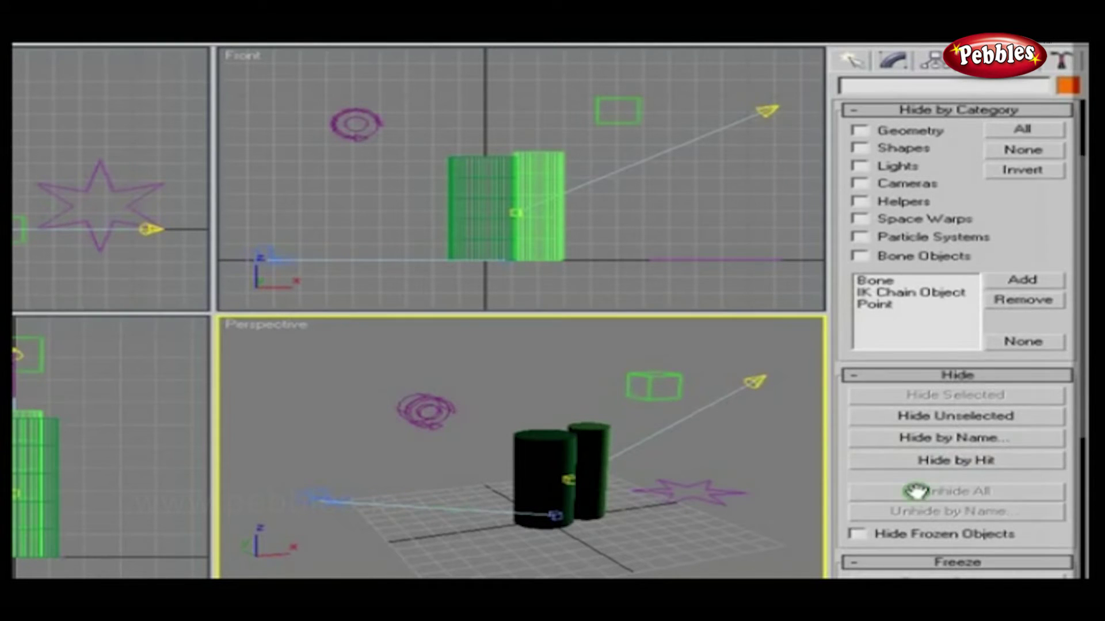
Step: Select Cylinder02 and remove it with Hide by Hit in the Front viewport
drag(917, 491, 868, 249)
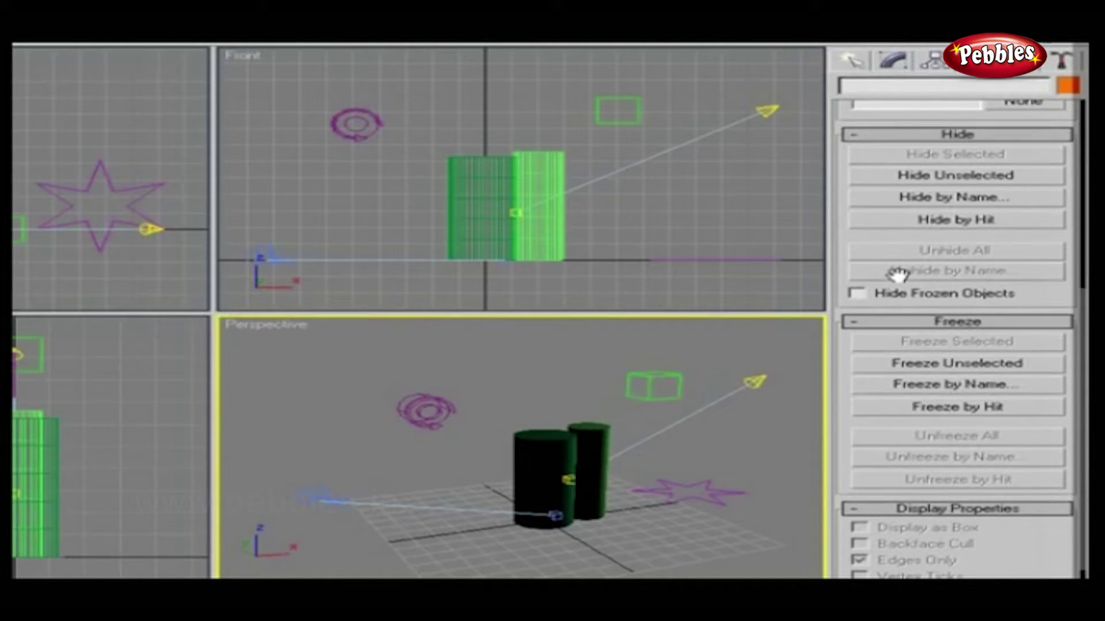
click(546, 242)
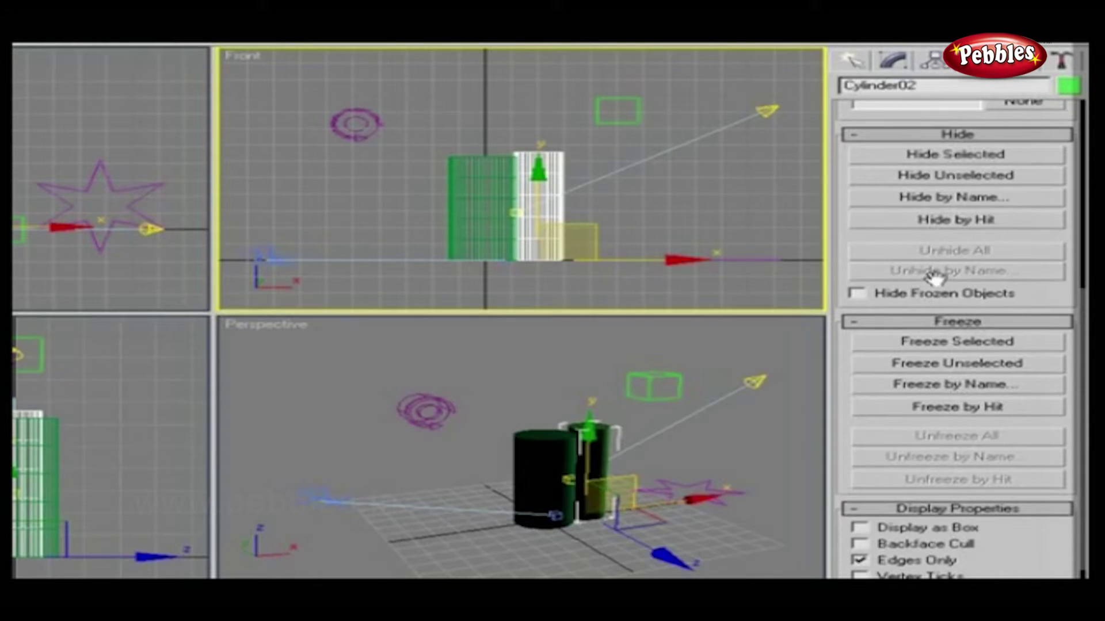
click(950, 222)
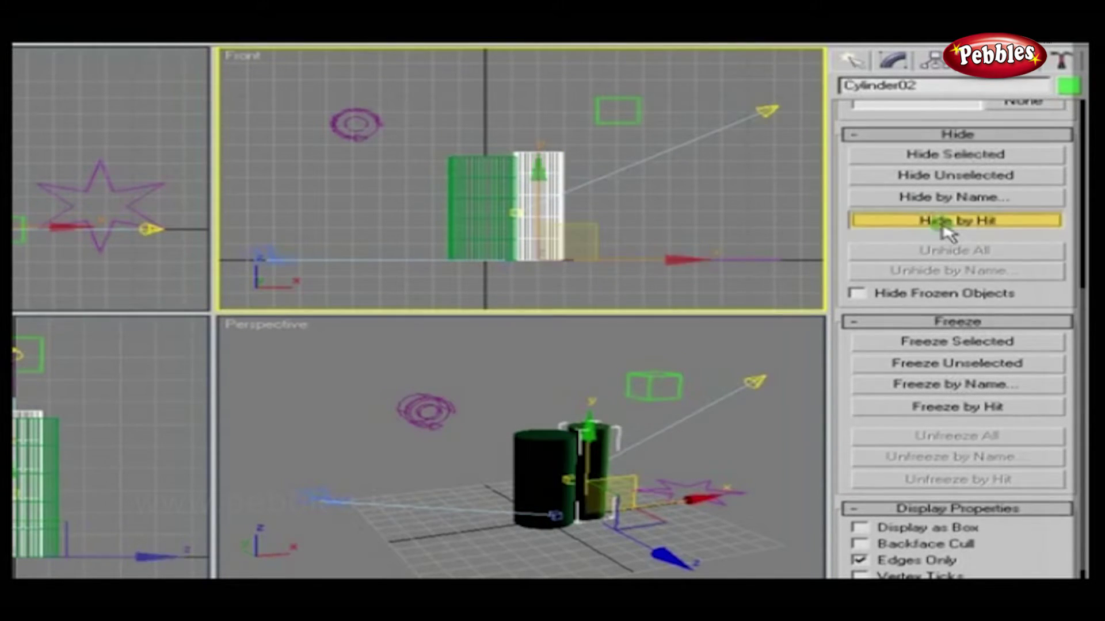
click(538, 230)
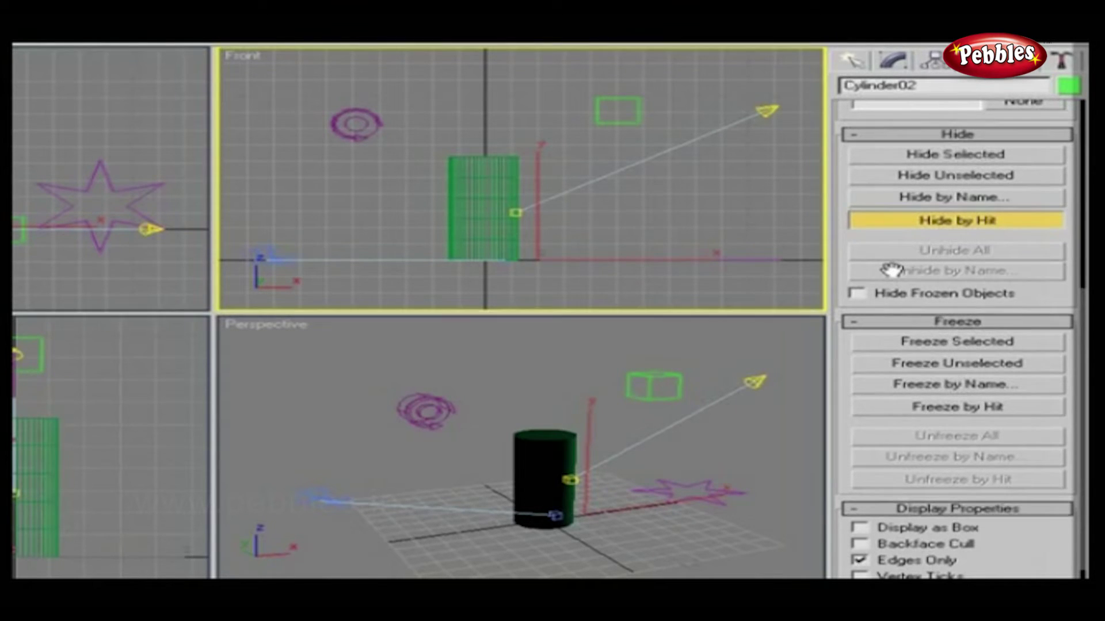
click(859, 295)
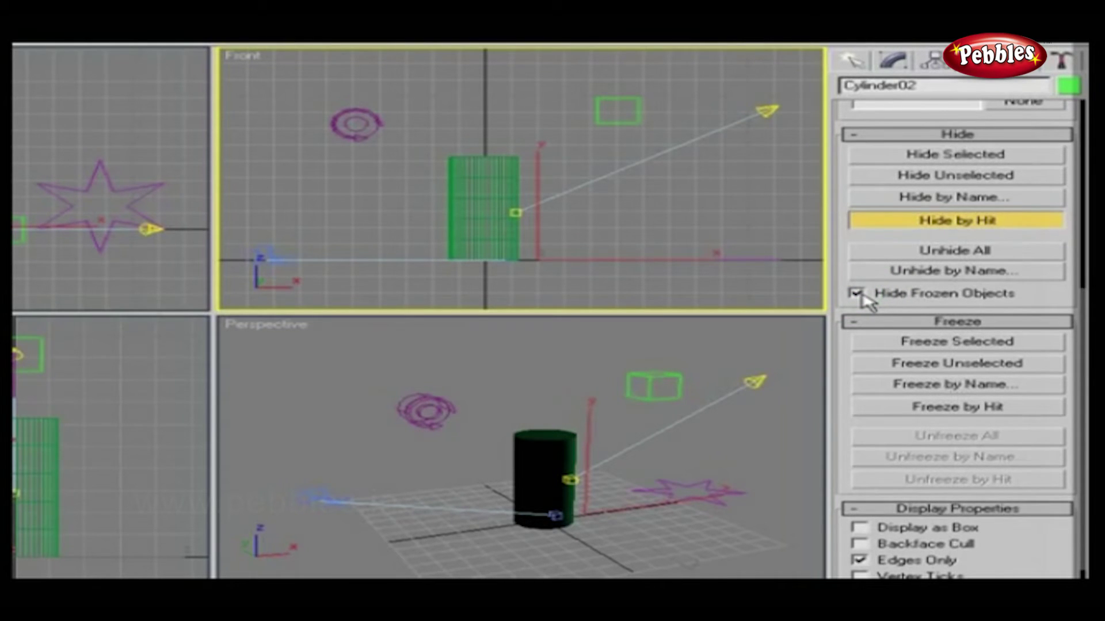
click(862, 296)
Step: Select Cylinder01 and apply Freeze Selected so it appears greyed out
click(503, 230)
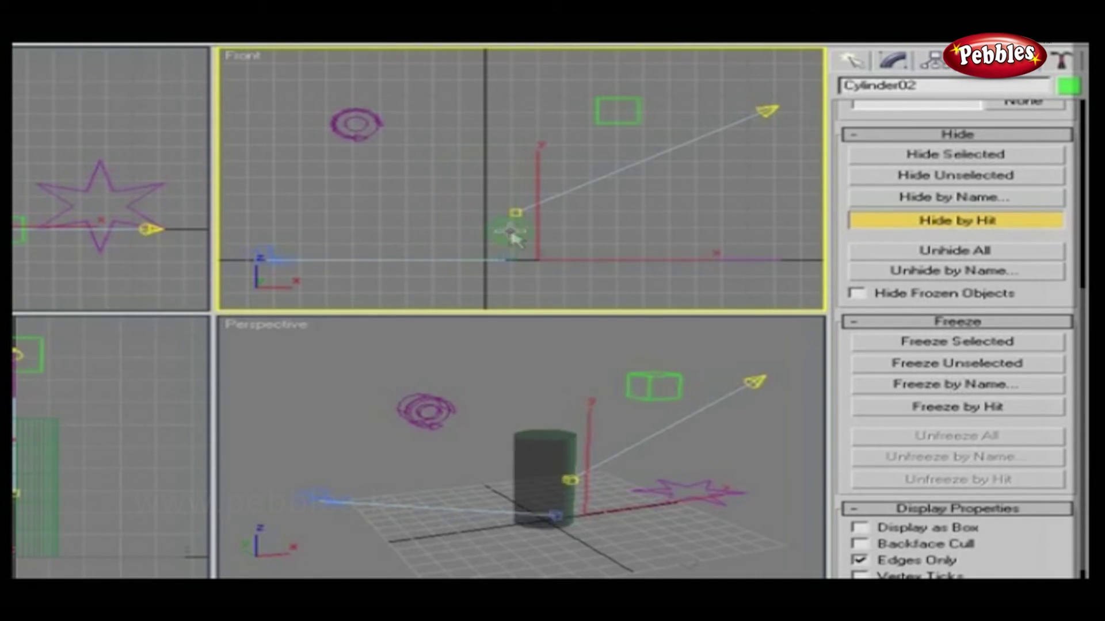
click(899, 344)
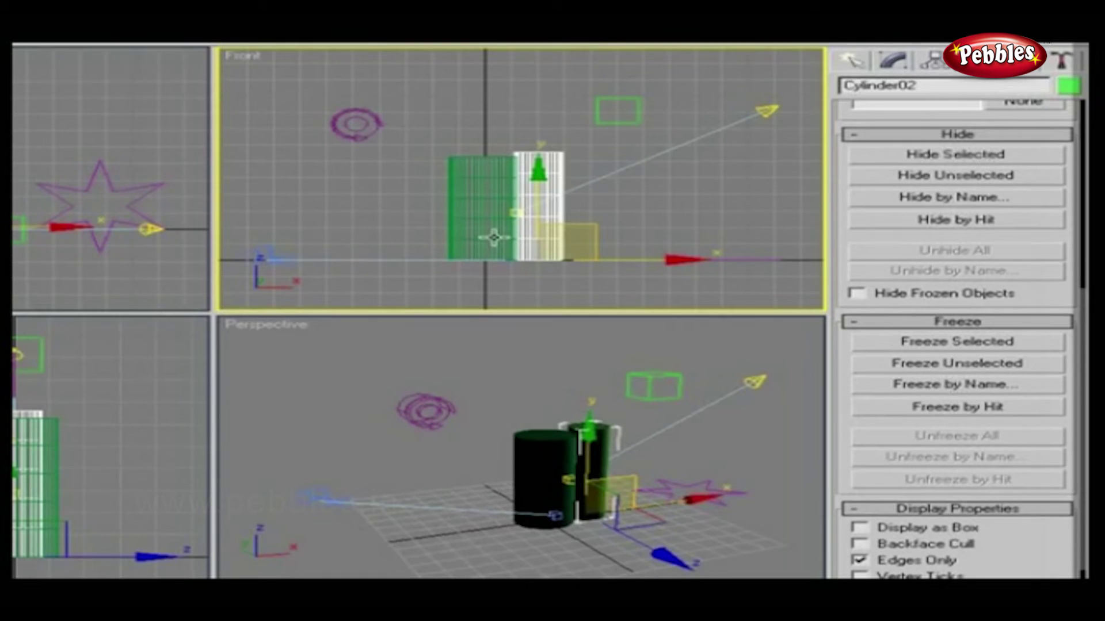
click(493, 236)
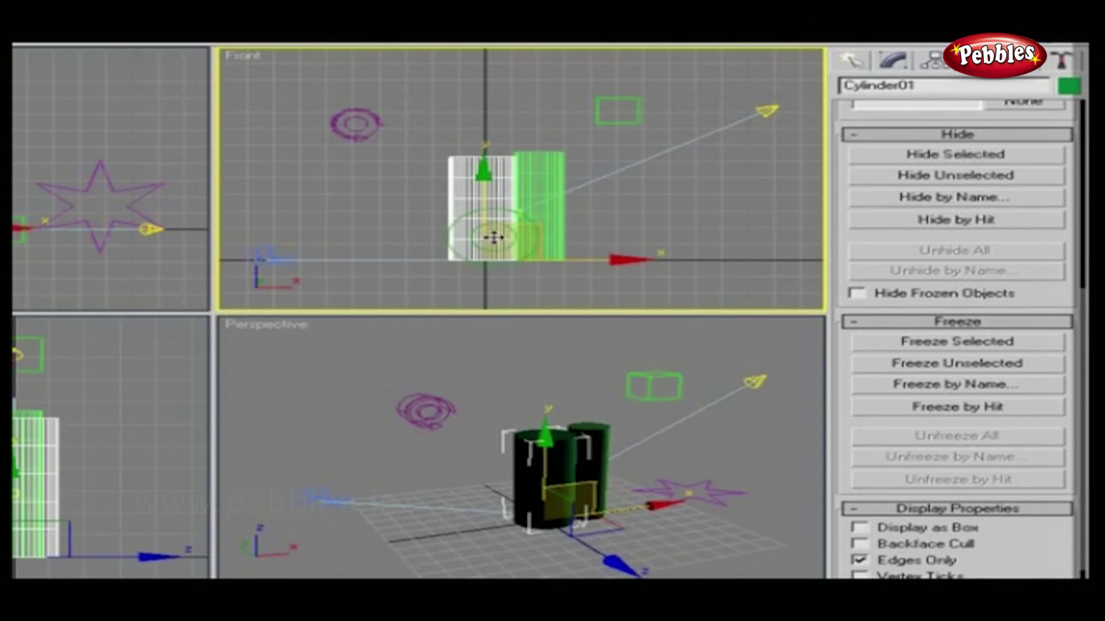
click(935, 341)
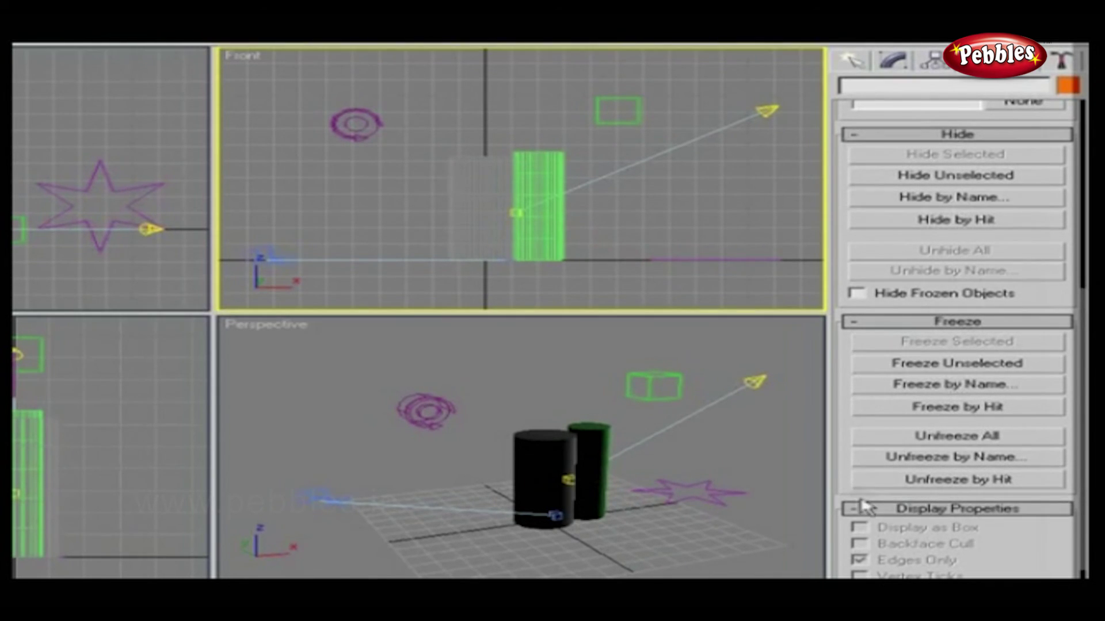
click(865, 482)
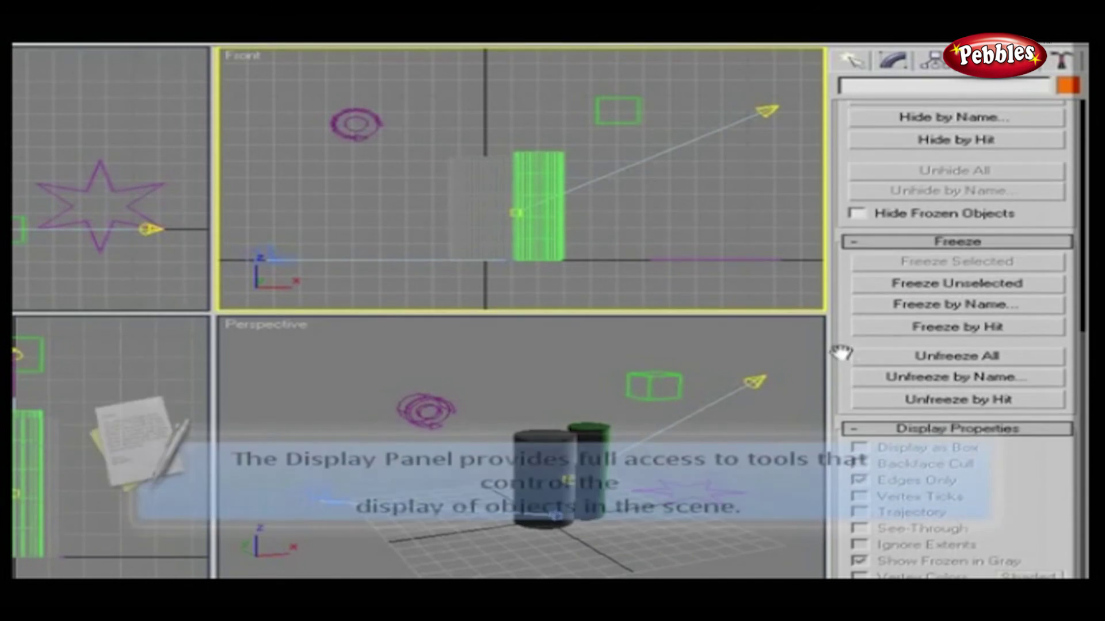